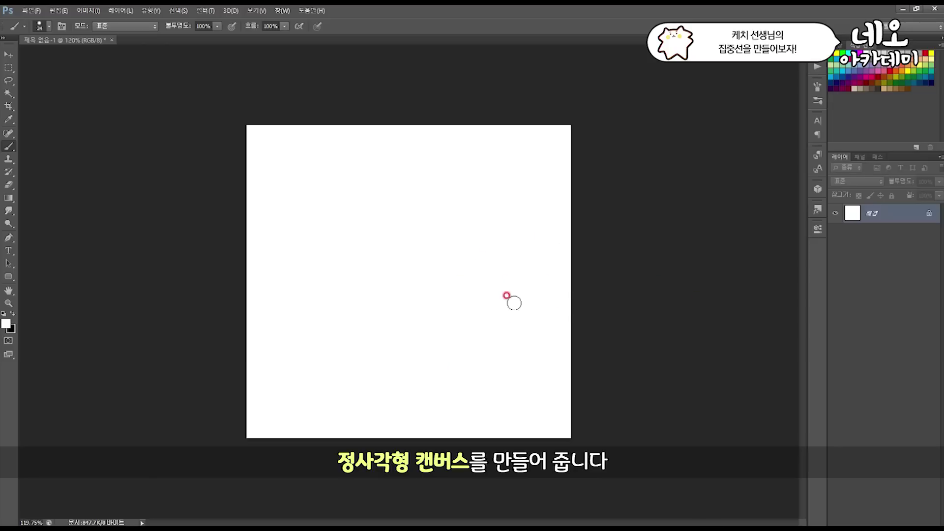
Step: Add a new layer above the background and fill it with black
key("ctrl+shift+n")
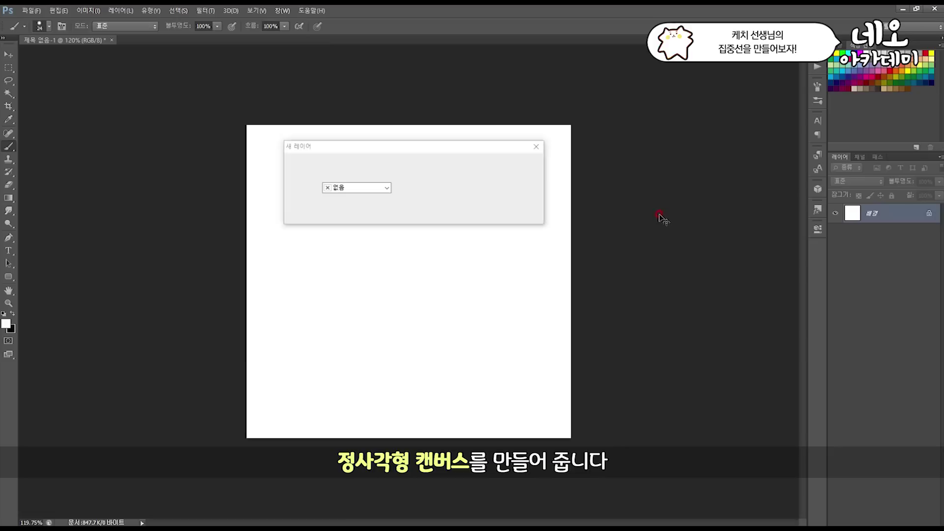
key("Return")
key("x")
key("alt+BackSpace")
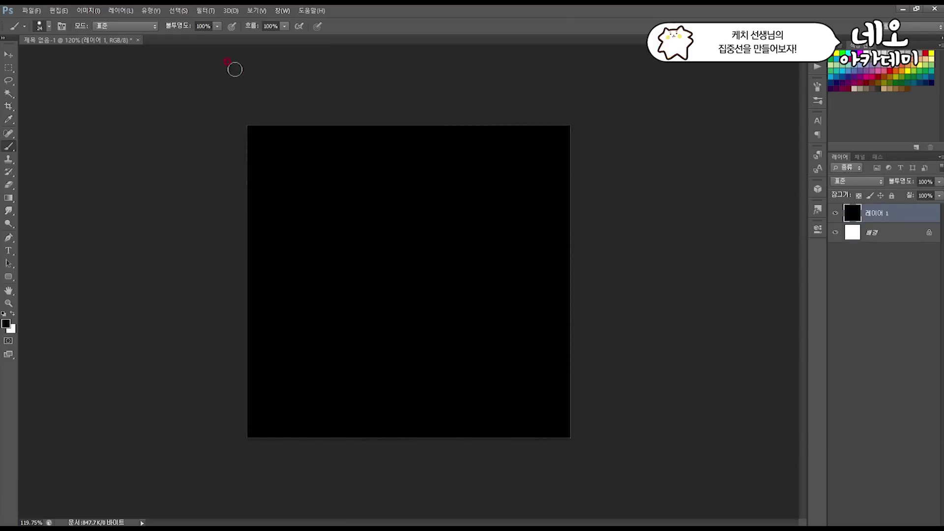
Step: Apply the Add Noise filter to the black layer
left_click(206, 11)
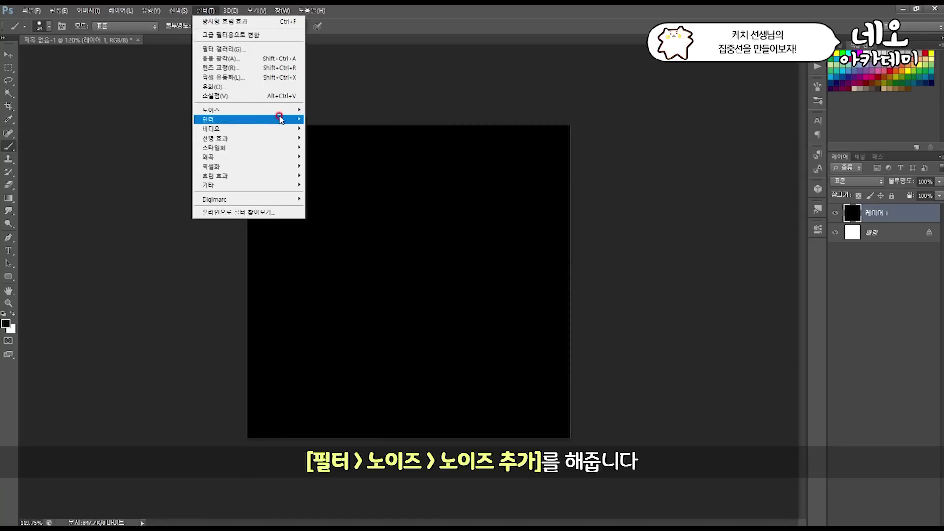
mouse_move(285, 115)
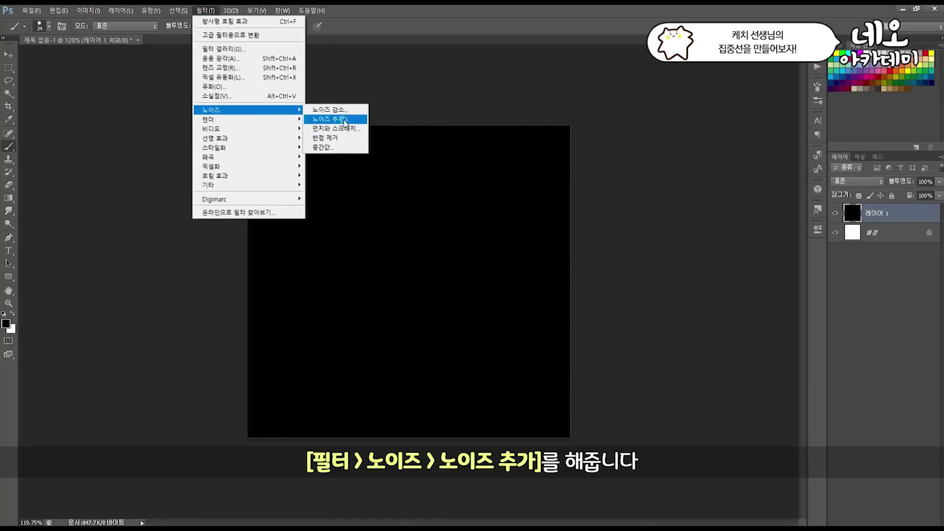
left_click(341, 110)
left_click(519, 126)
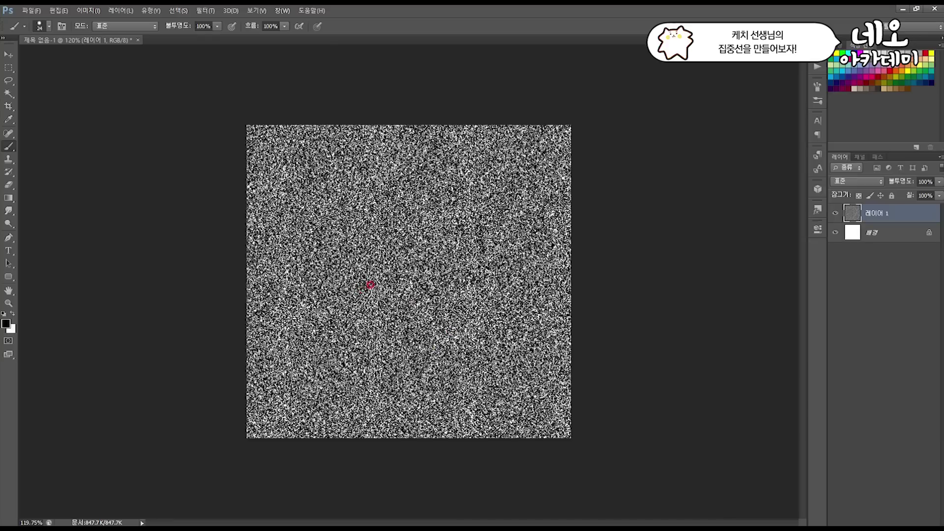
Step: Apply a Radial Blur with amount 100, Zoom method and Good quality to the noise layer, and repeat it once
left_click(205, 10)
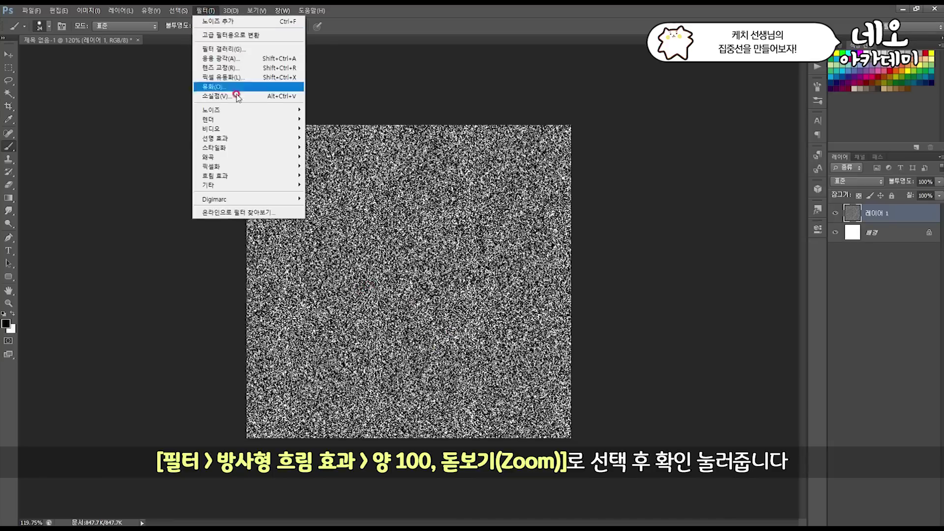
mouse_move(292, 176)
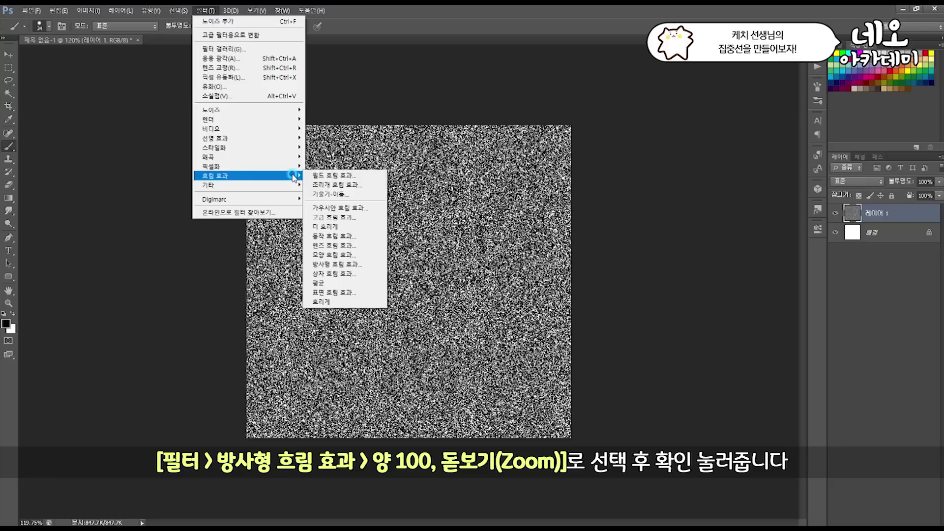
left_click(362, 264)
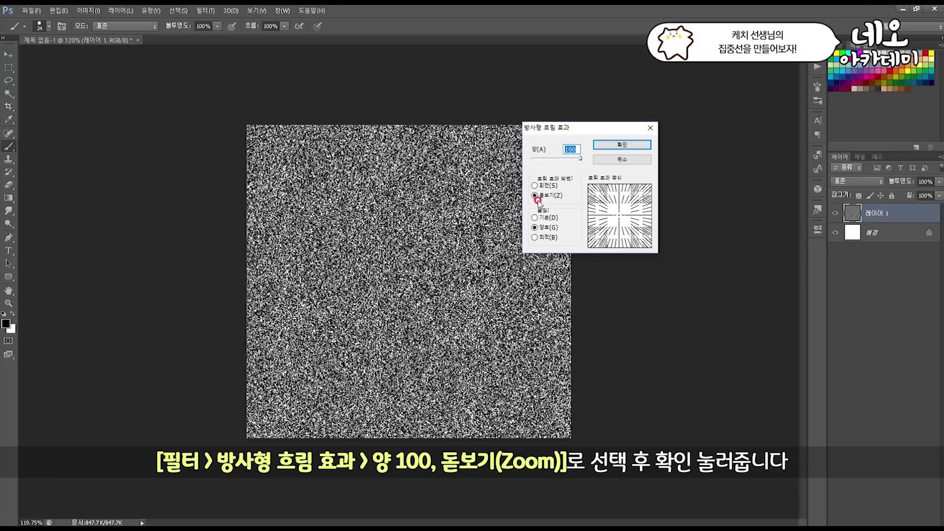
left_click(611, 150)
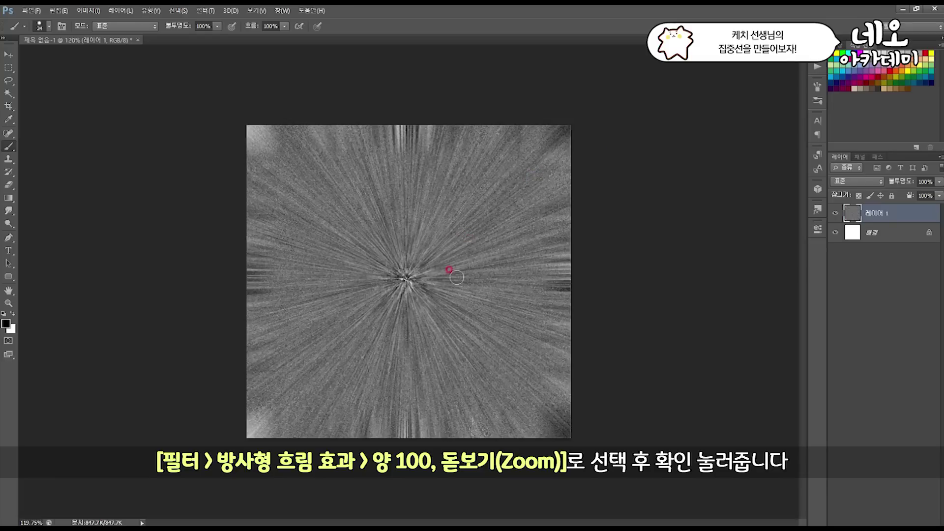
left_click(434, 288, "ctrl")
left_click(434, 289, "ctrl+alt")
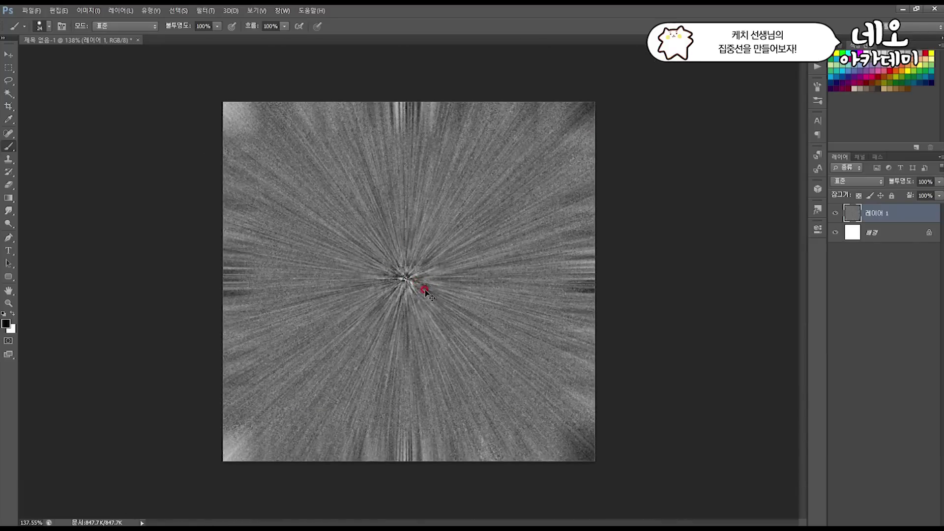
key("ctrl+f")
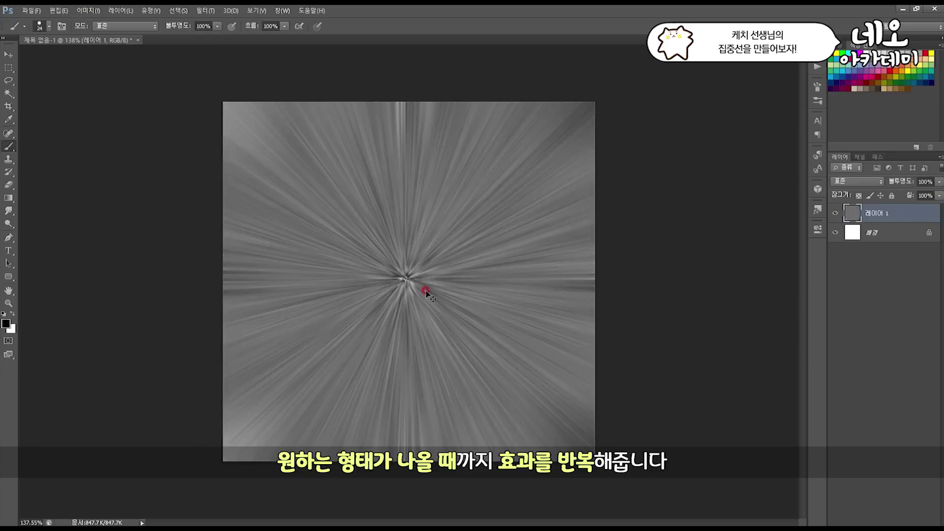
Step: Draw a white-to-transparent radial gradient outward from the centre of the blurred rays to make a glowing middle
key("g")
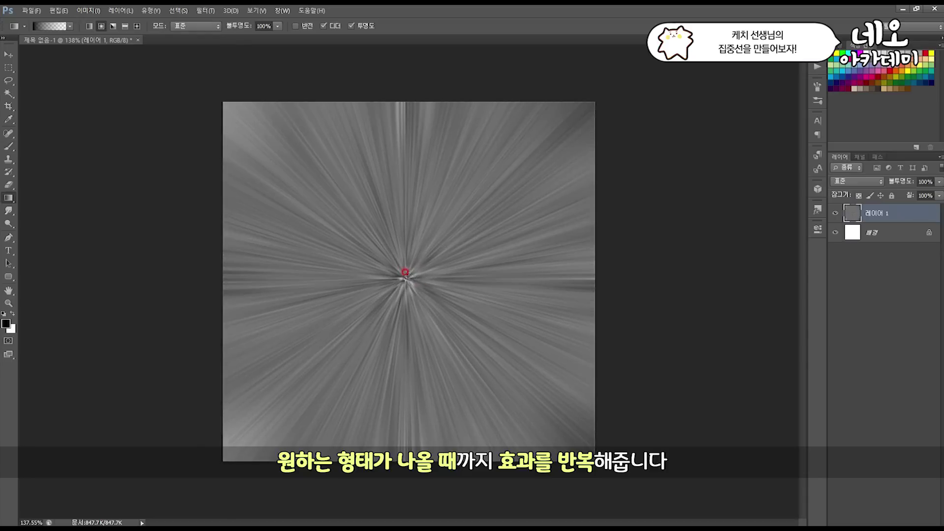
key("x")
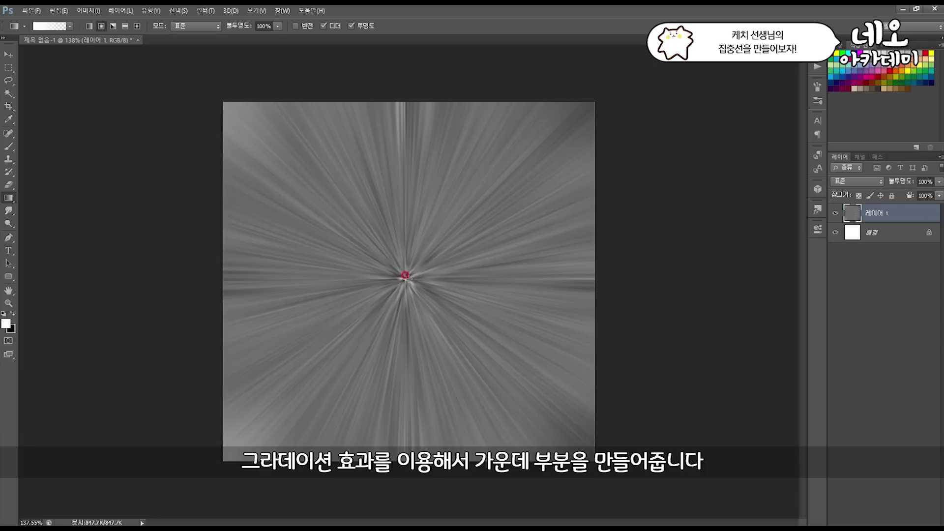
left_click_drag(405, 275, 481, 359)
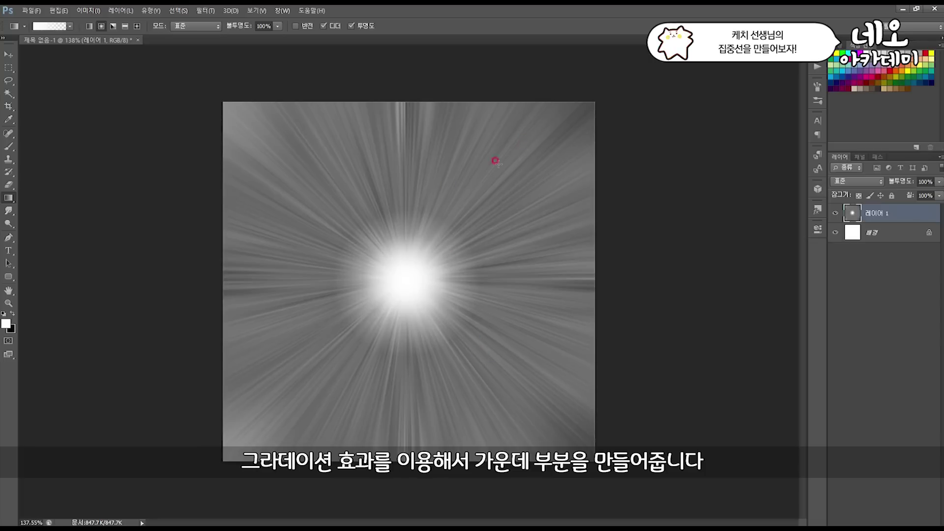
Step: Apply a Threshold adjustment at level 108 to turn the rays into pure black and white
left_click(90, 10)
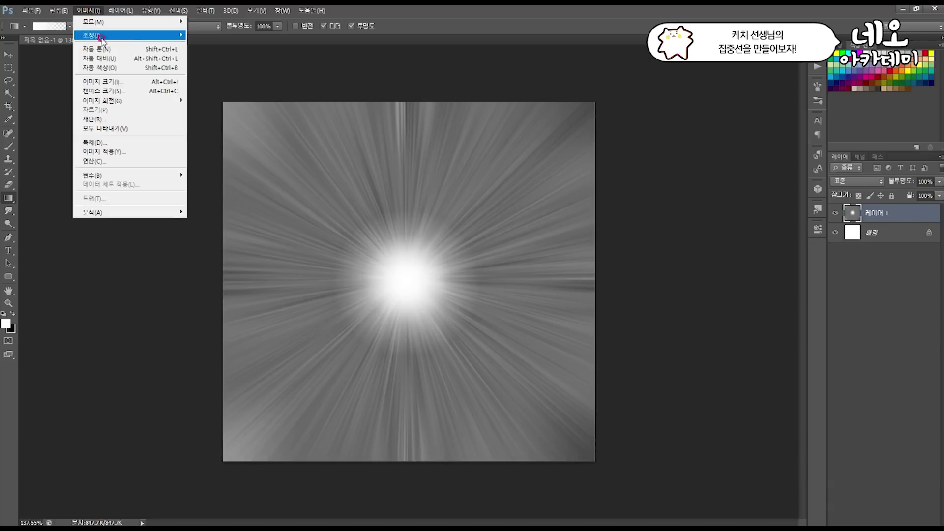
mouse_move(113, 36)
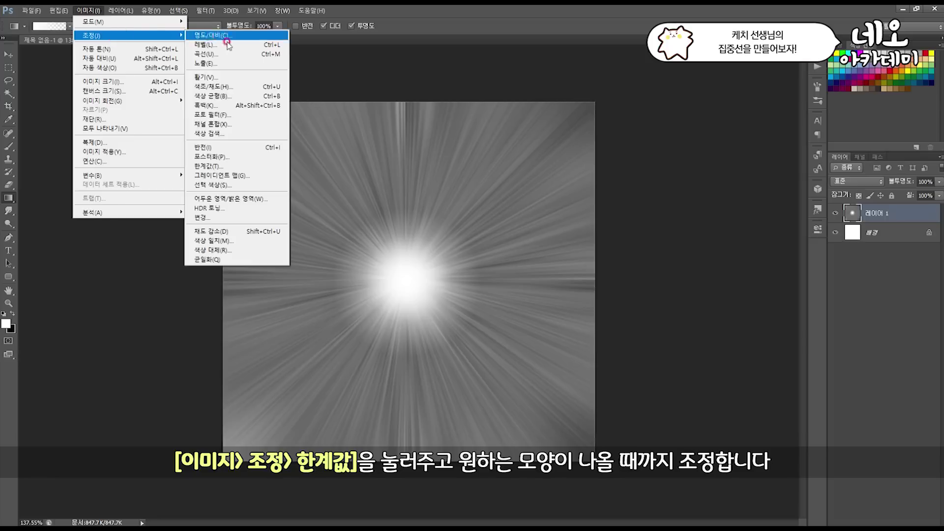
left_click(242, 167)
left_click_drag(633, 227, 623, 229)
left_click(731, 165)
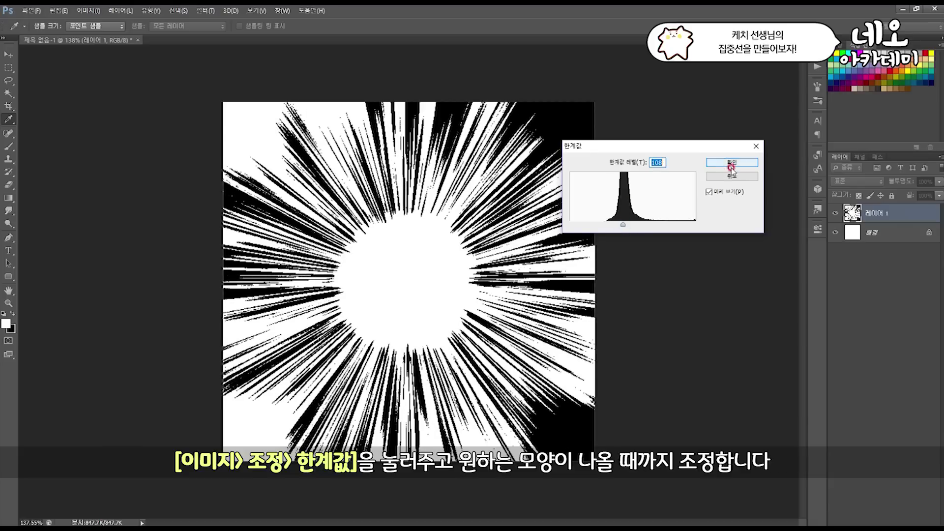
Step: Soften the black-and-white rays with another Radial Blur at amount 100, Zoom method and Good quality
key("g")
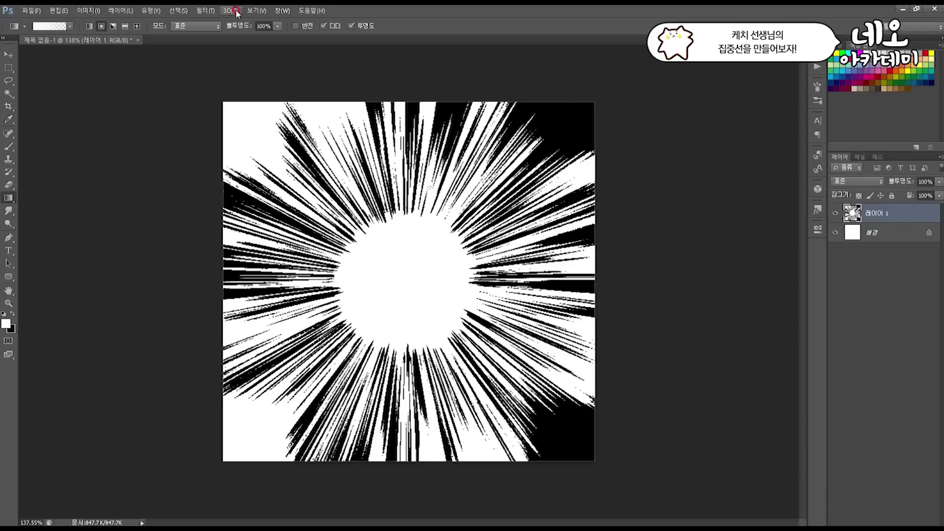
left_click(206, 10)
left_click(262, 109)
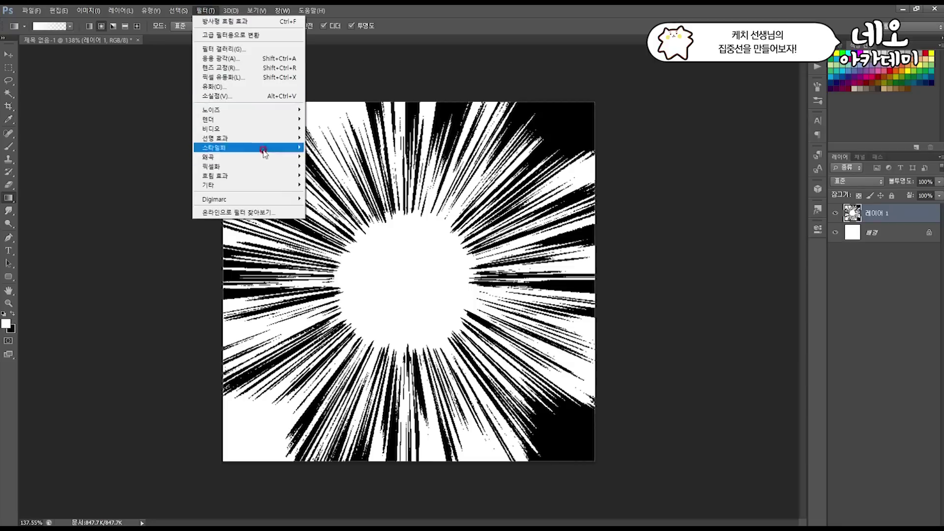
left_click(271, 177)
left_click(349, 255)
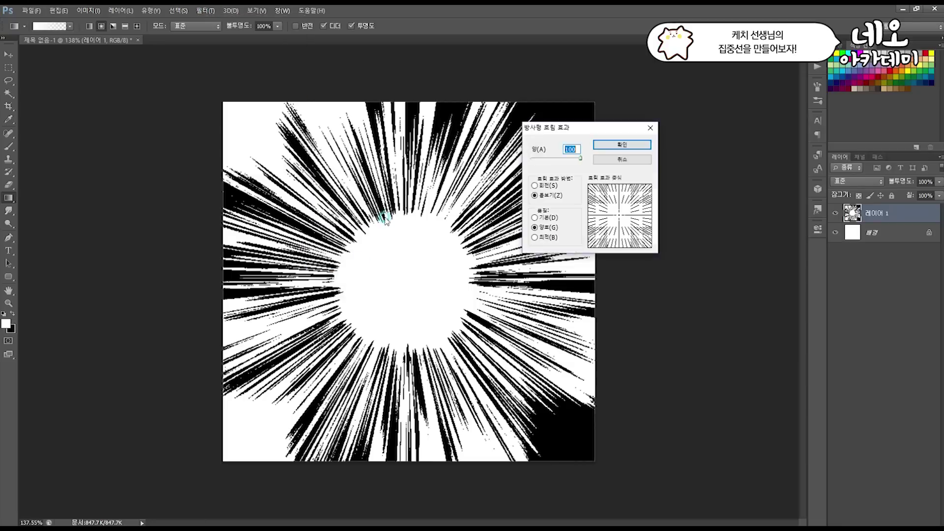
left_click(618, 134)
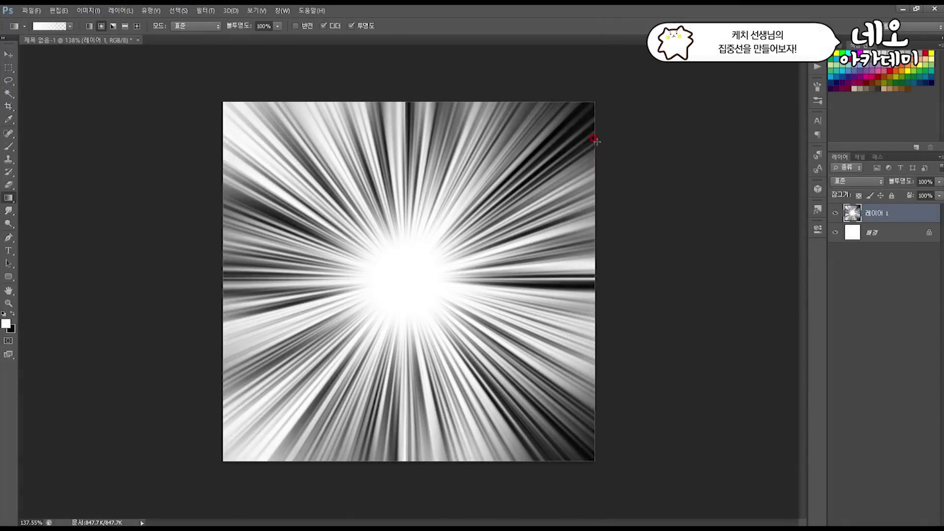
scroll(509, 251, "down", 2)
scroll(521, 205, "up", 1)
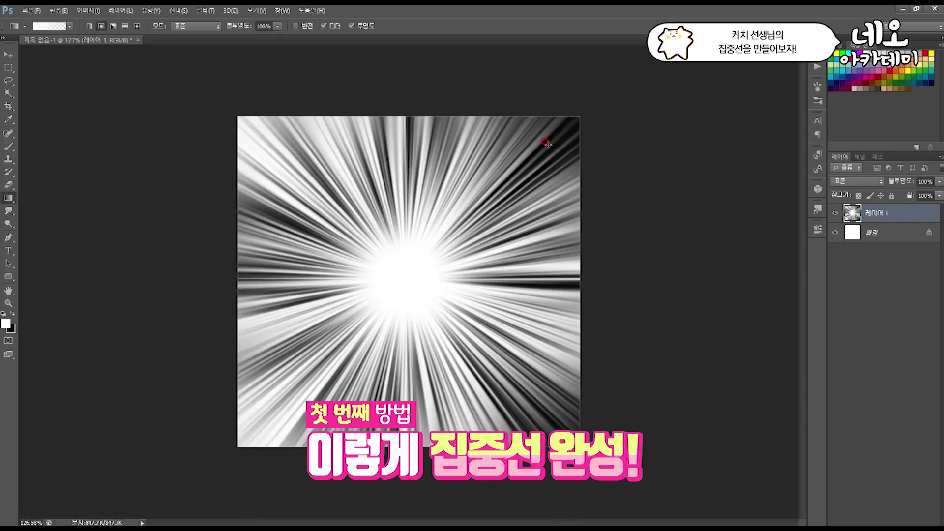
Step: Hide the finished ray layer and add a new black-filled layer directly above the background
left_click(836, 213)
left_click(881, 233)
key("ctrl+shift+n")
key("Return")
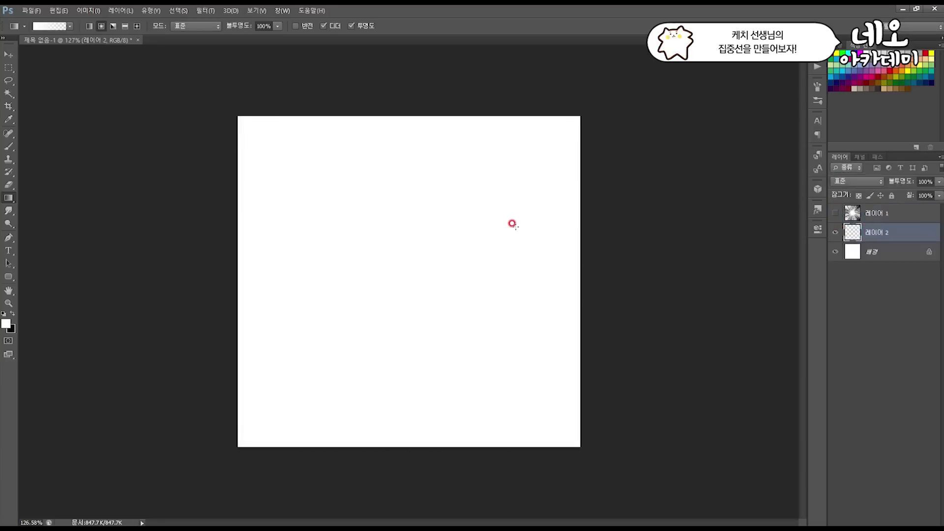
key("x")
key("alt+Delete")
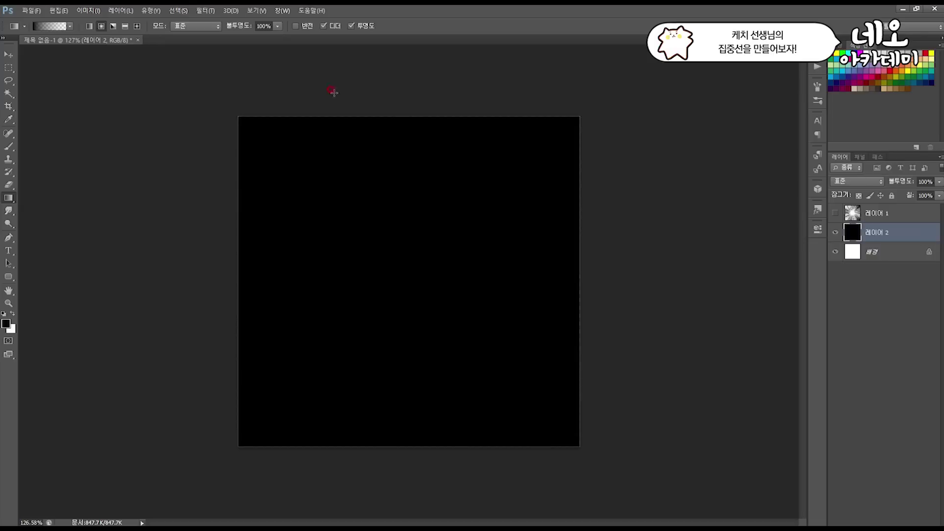
Step: Apply the Add Noise filter with its current settings to the second black layer
left_click(205, 10)
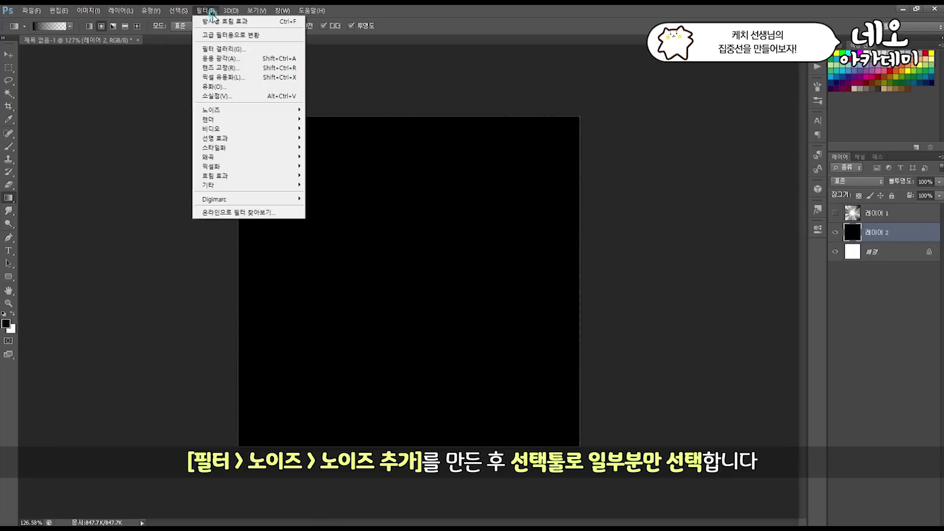
mouse_move(275, 109)
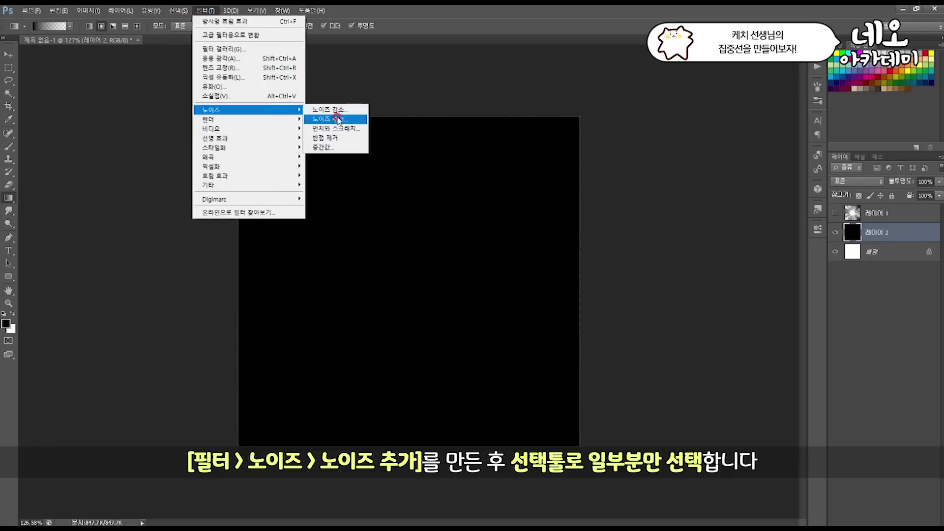
left_click(336, 117)
key("Return")
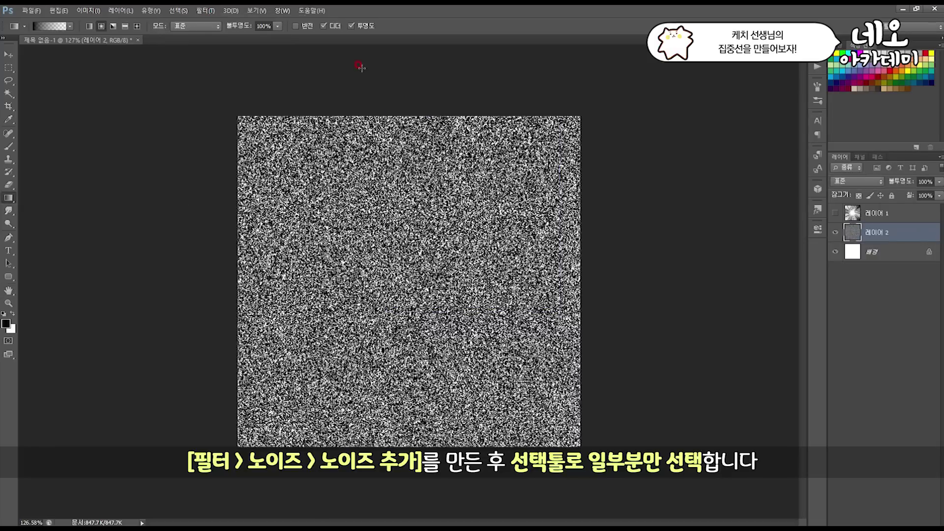
Step: Select a very thin full-width strip of the noise, stretch it vertically to about 7058% to cover the canvas, and deselect
left_click(9, 67)
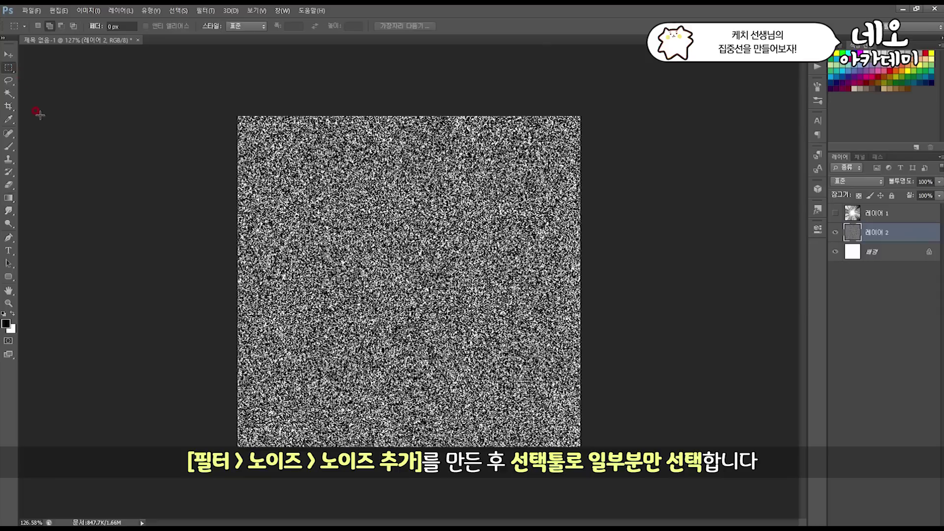
left_click_drag(232, 215, 599, 217)
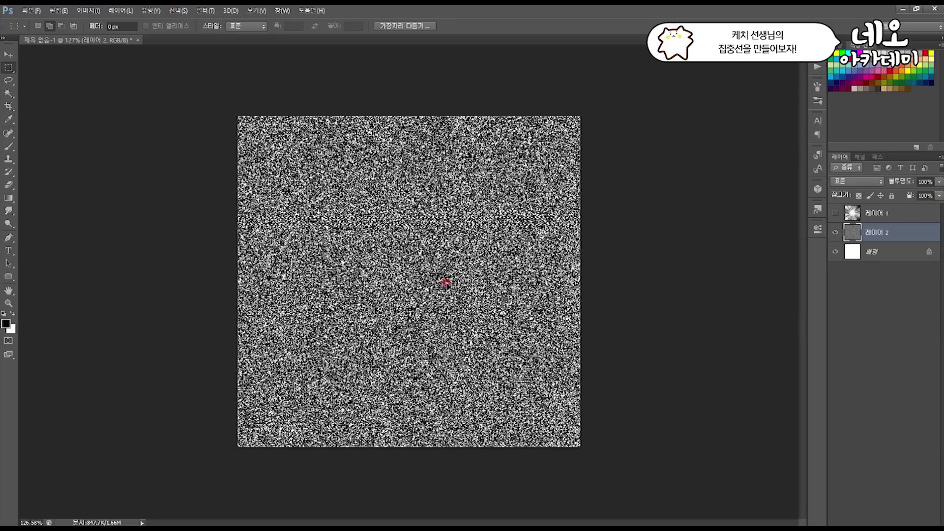
key("ctrl+t")
left_click_drag(408, 218, 420, 516)
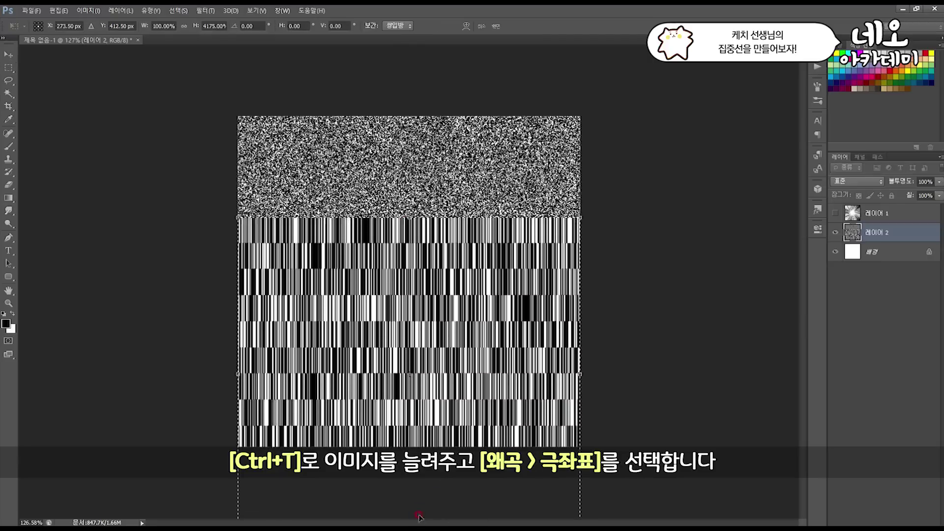
left_click_drag(390, 217, 394, 45)
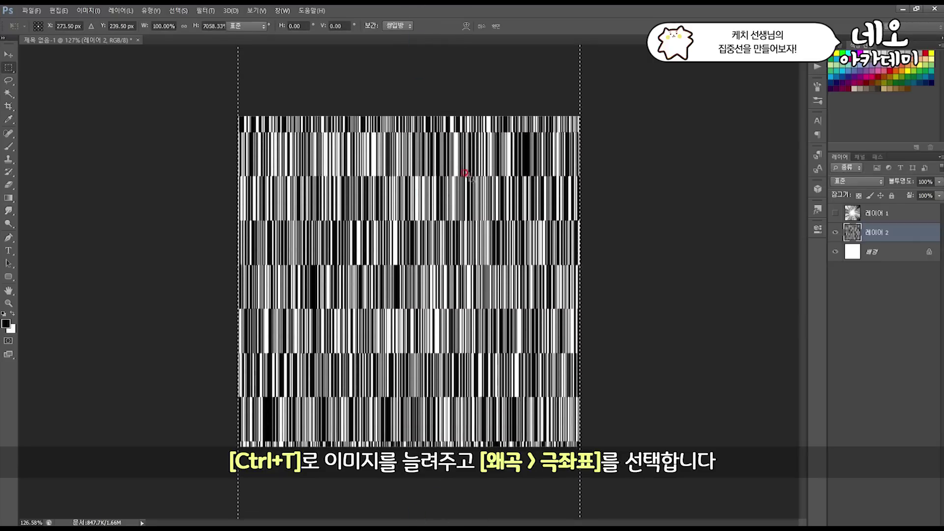
key("Return")
key("ctrl+d")
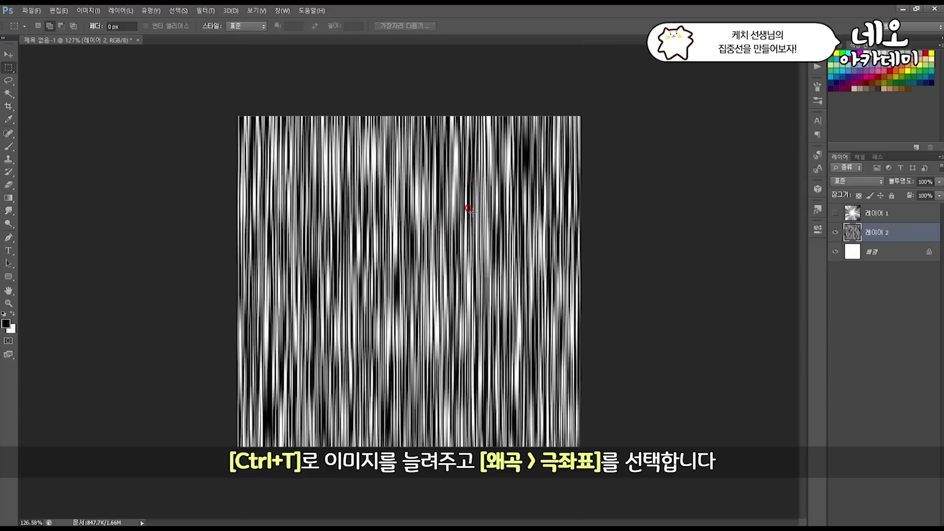
Step: Apply the Polar Coordinates distortion to the stretched noise layer, converting rectangular to polar
left_click(206, 11)
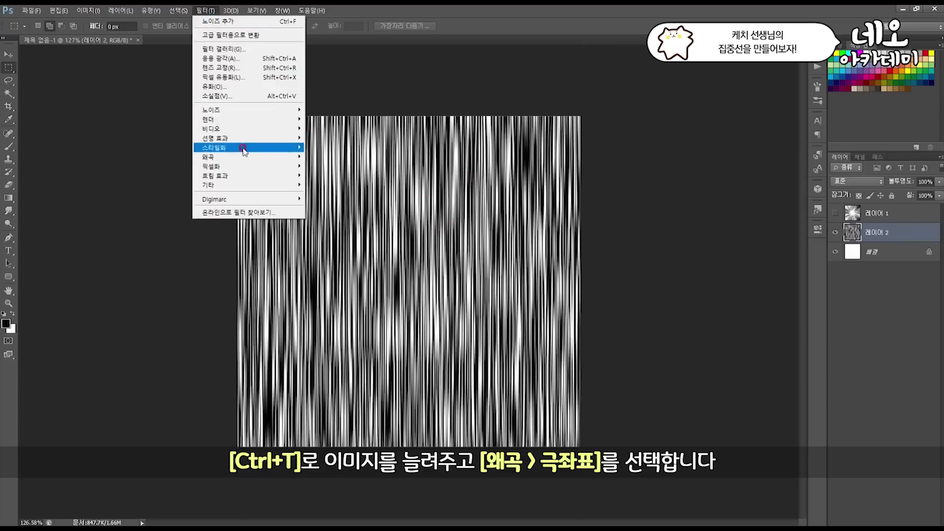
mouse_move(264, 158)
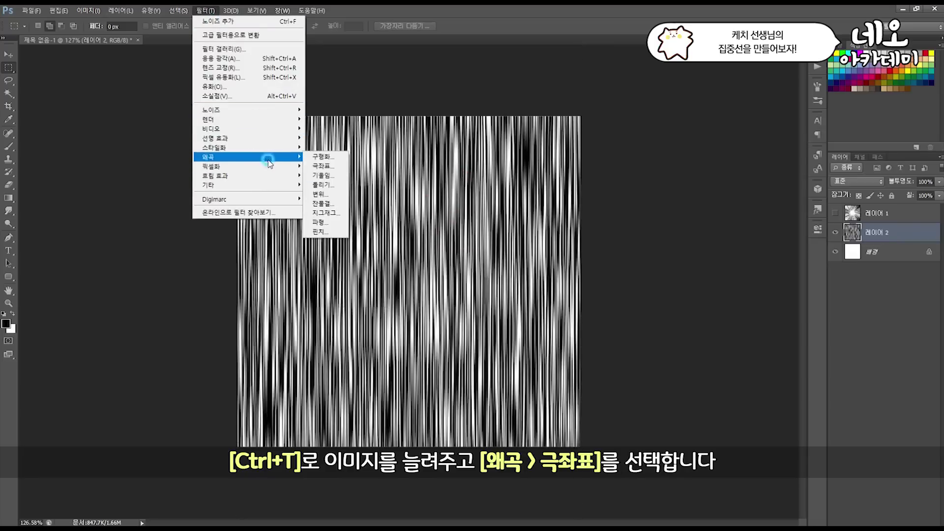
left_click(322, 167)
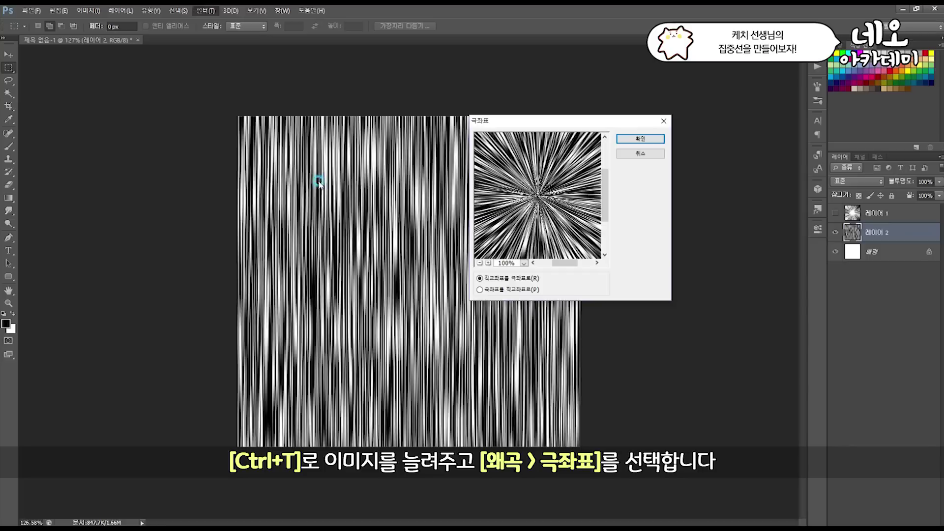
left_click(634, 140)
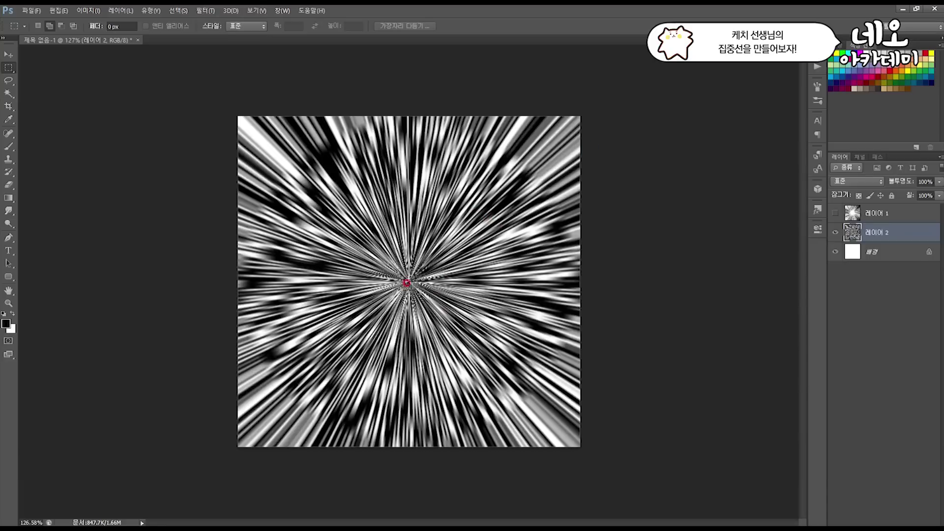
Step: Draw a white-to-transparent radial gradient from the centre of the rays, with a radius of about a third of the canvas width
key("g")
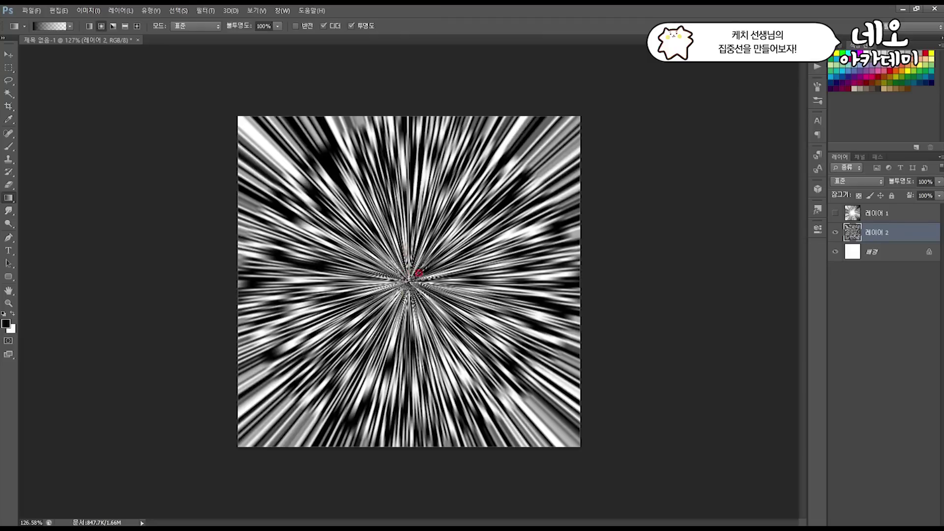
key("x")
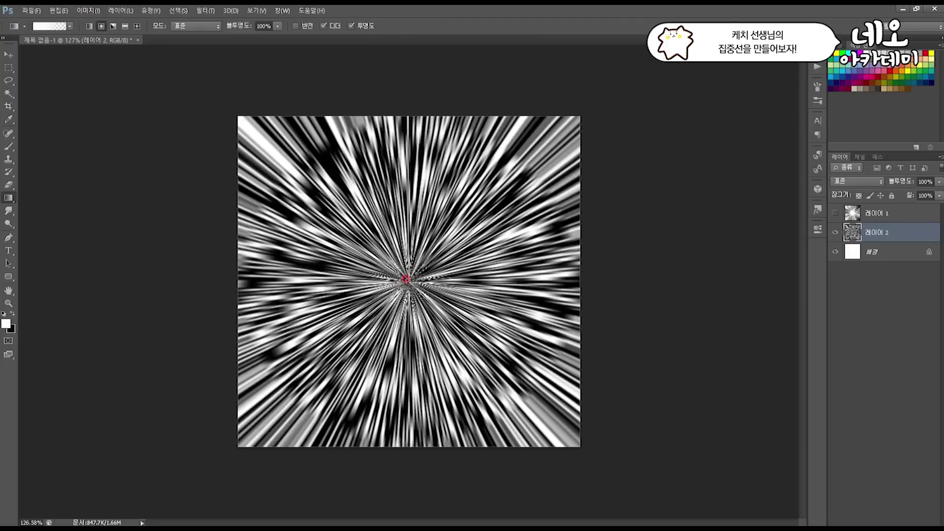
left_click_drag(405, 277, 482, 353)
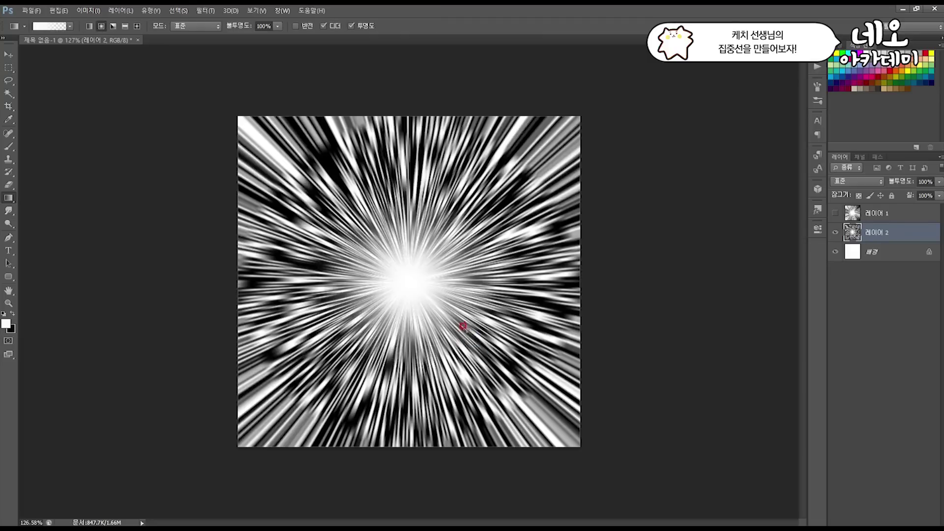
Step: Apply Radial Blur to the polar ray layer at amount 100, Zoom method and Good quality
left_click(205, 10)
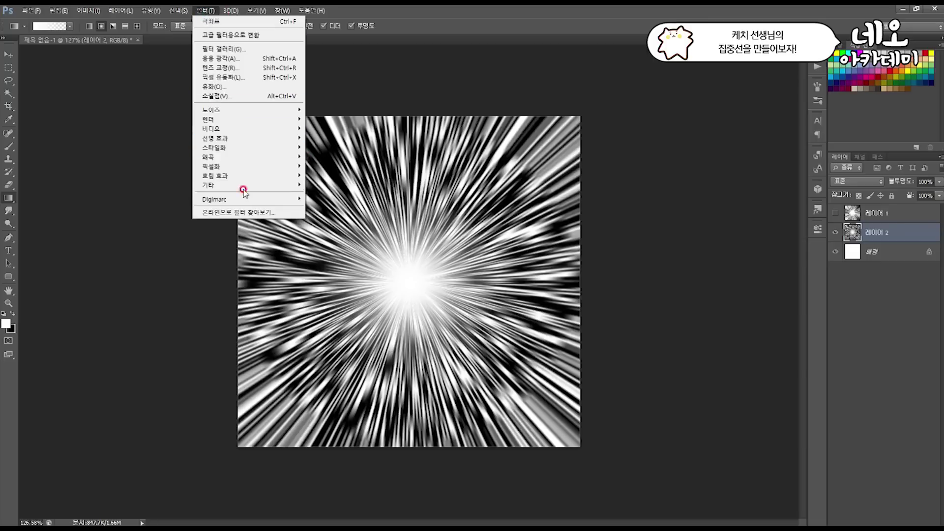
mouse_move(245, 182)
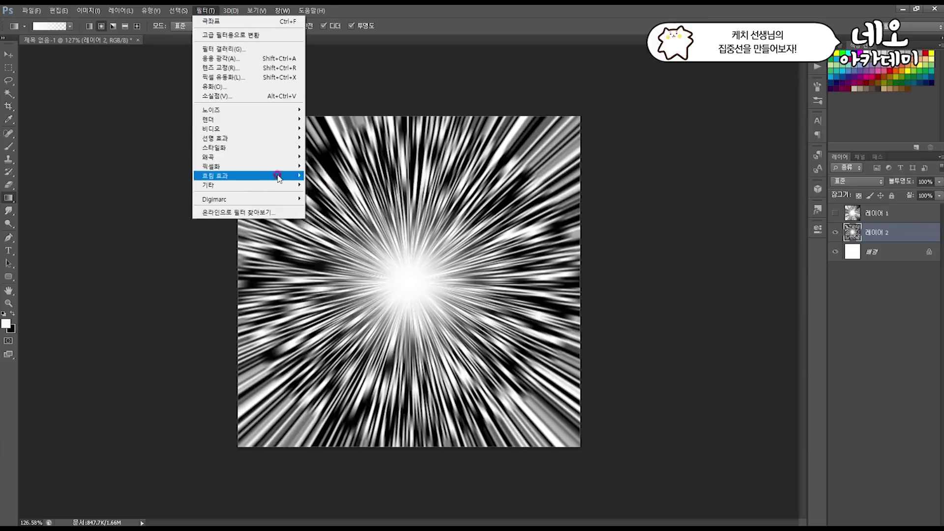
left_click(340, 266)
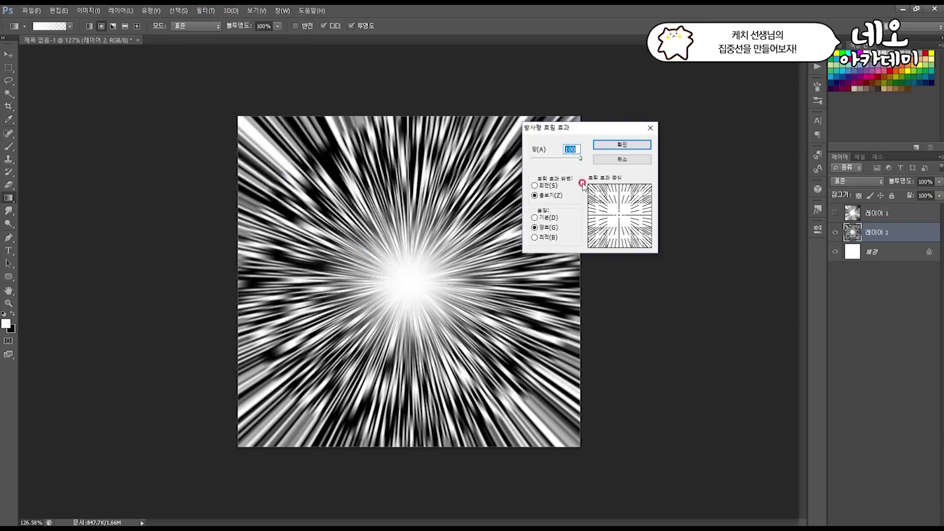
left_click(609, 148)
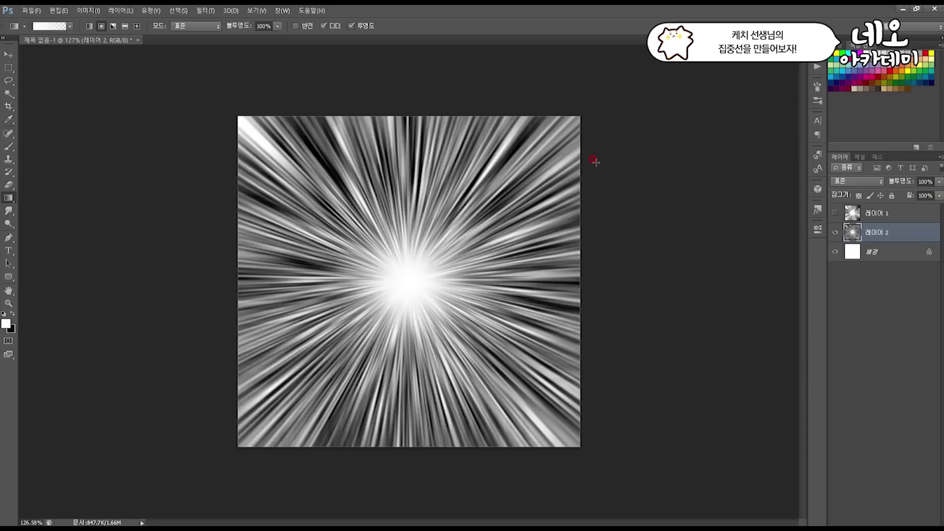
Step: Turn the blurred rays pure black and white with a Threshold level of 80
left_click(89, 11)
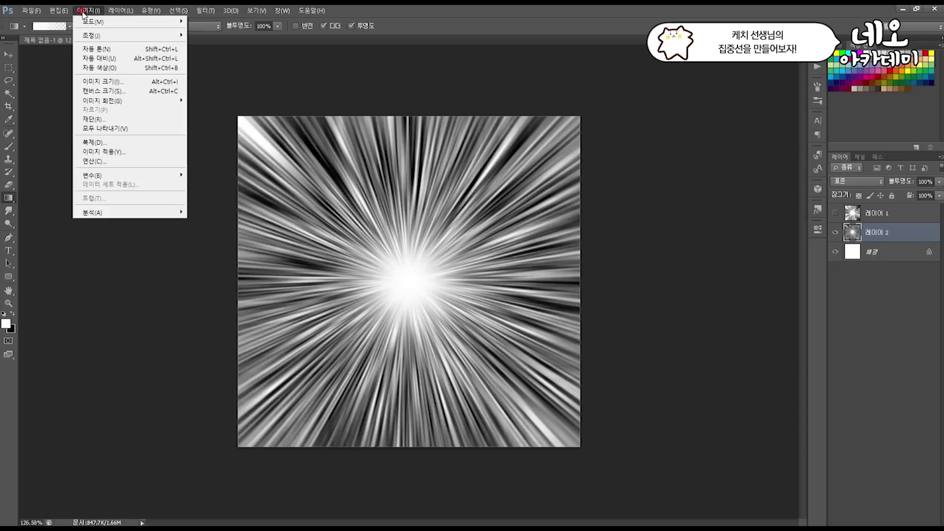
mouse_move(128, 35)
left_click(236, 167)
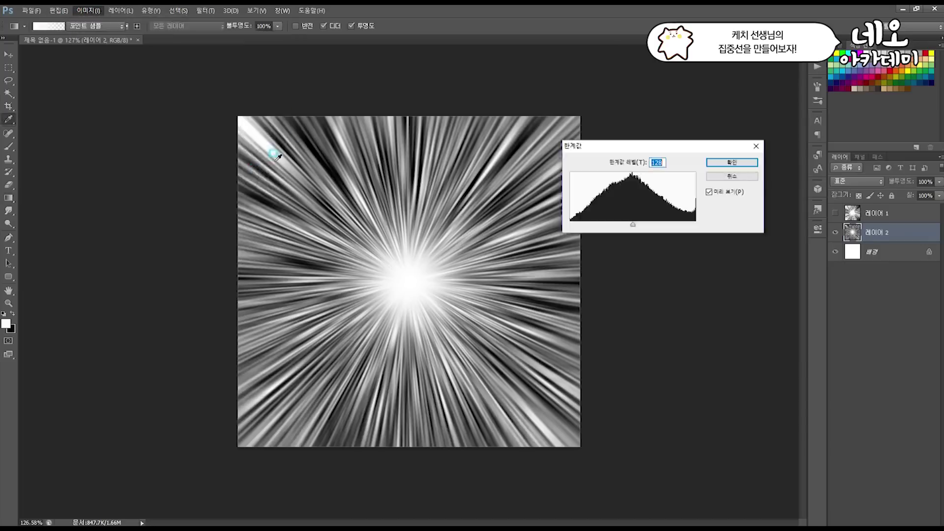
left_click_drag(632, 226, 610, 226)
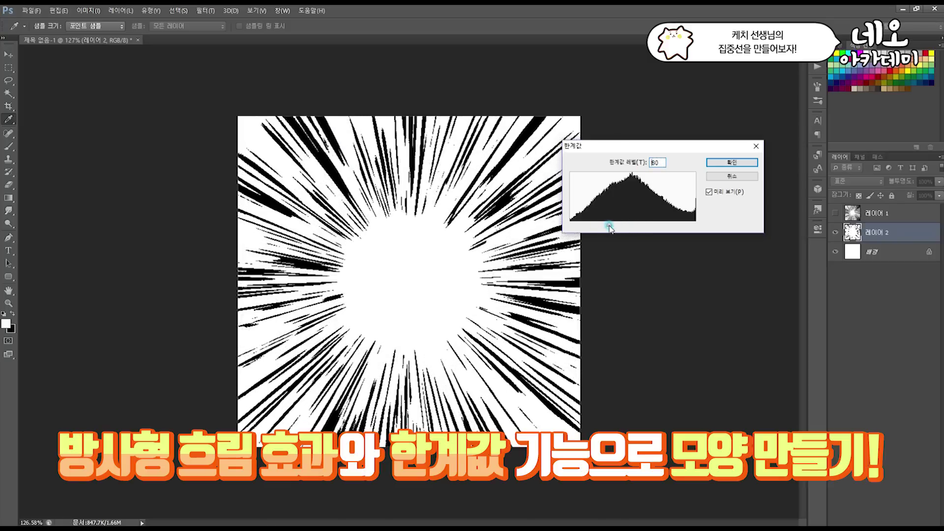
left_click(710, 161)
Step: Soften the thresholded rays by applying the same zoom Radial Blur twice in a row
key("g")
left_click(207, 11)
left_click(236, 31)
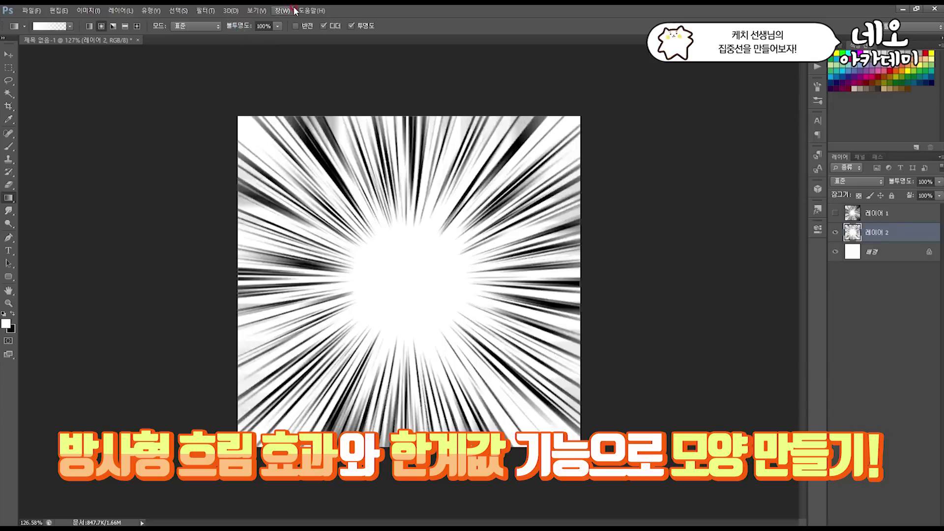
key("ctrl+f")
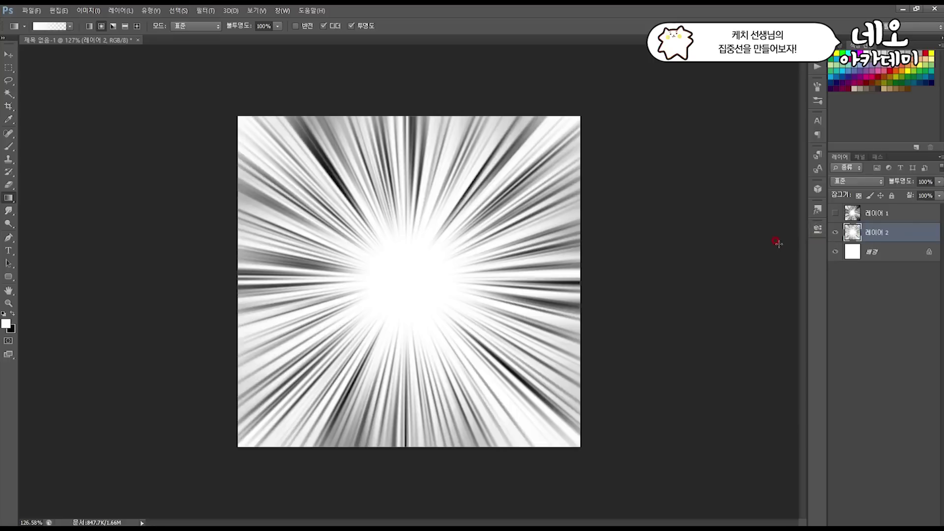
Step: Compare the two focus-line versions by alternately showing and hiding their layers, leaving only the polar-coordinates version shown above the background
left_click(835, 233)
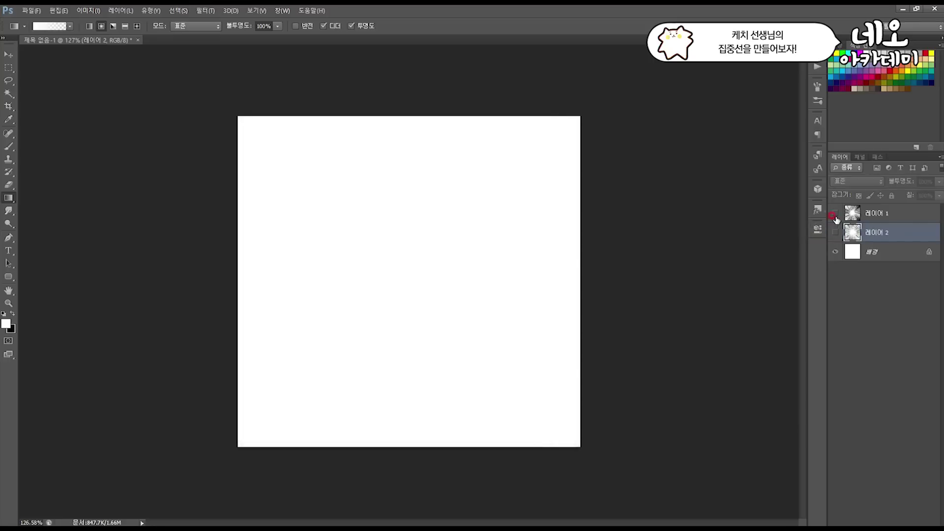
left_click(836, 213)
left_click(835, 214)
left_click(835, 233)
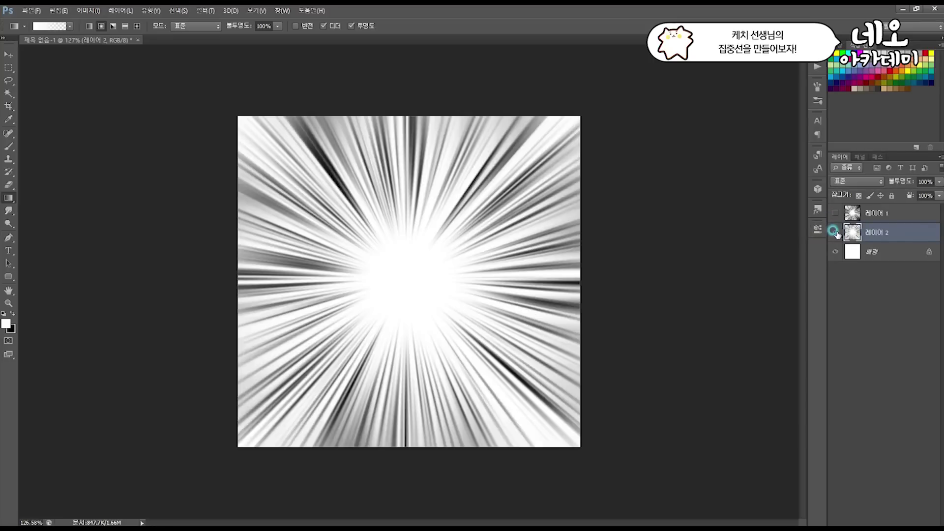
left_click(835, 233)
left_click(835, 213)
left_click(835, 213)
left_click(835, 233)
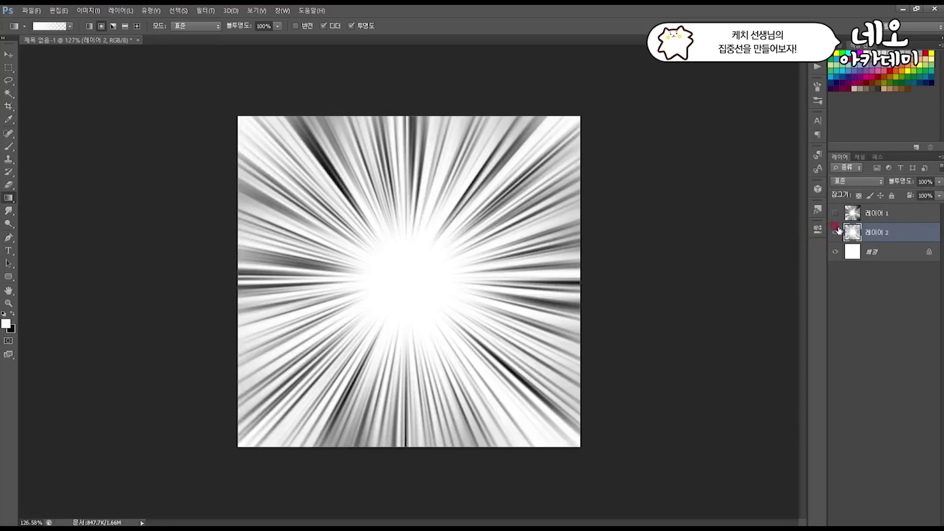